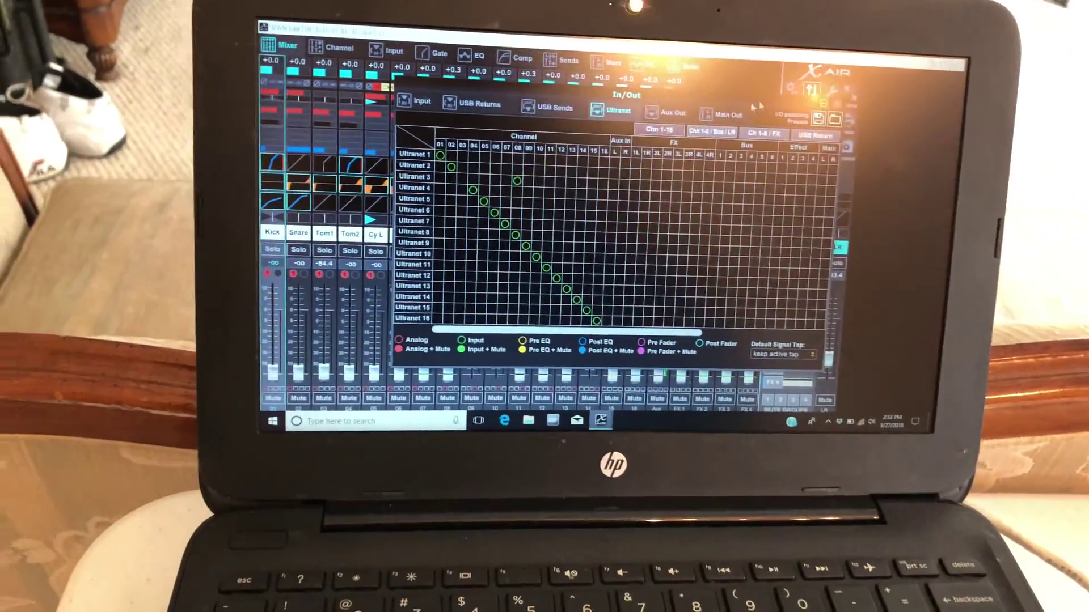
Return channel 03 to Ultranet 3, restoring the one-to-one diagonal routing for Ultranet 1–16.
key("Escape")
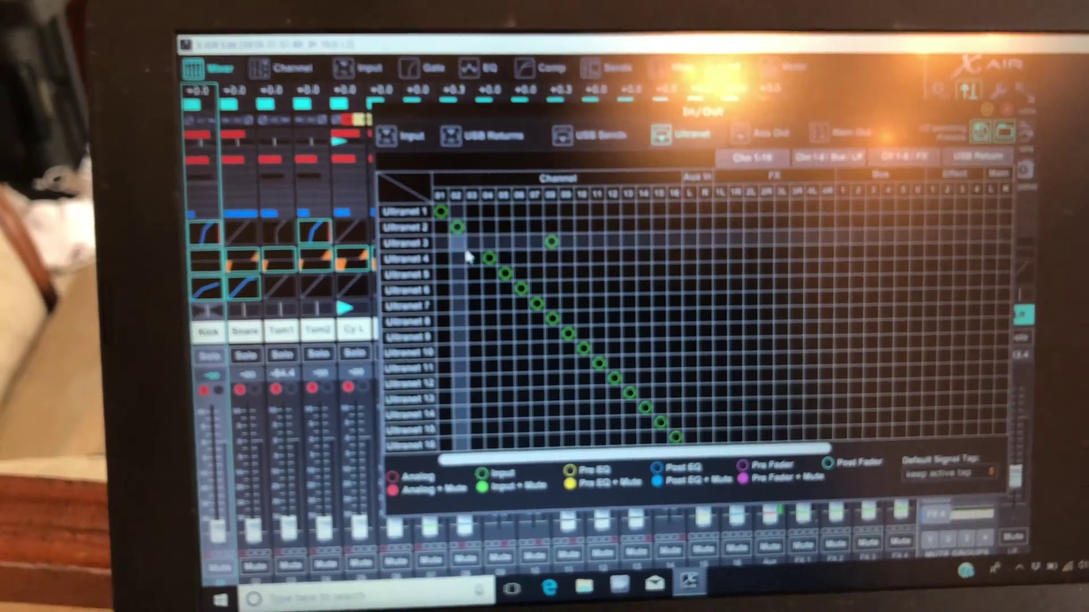
left_click(473, 245)
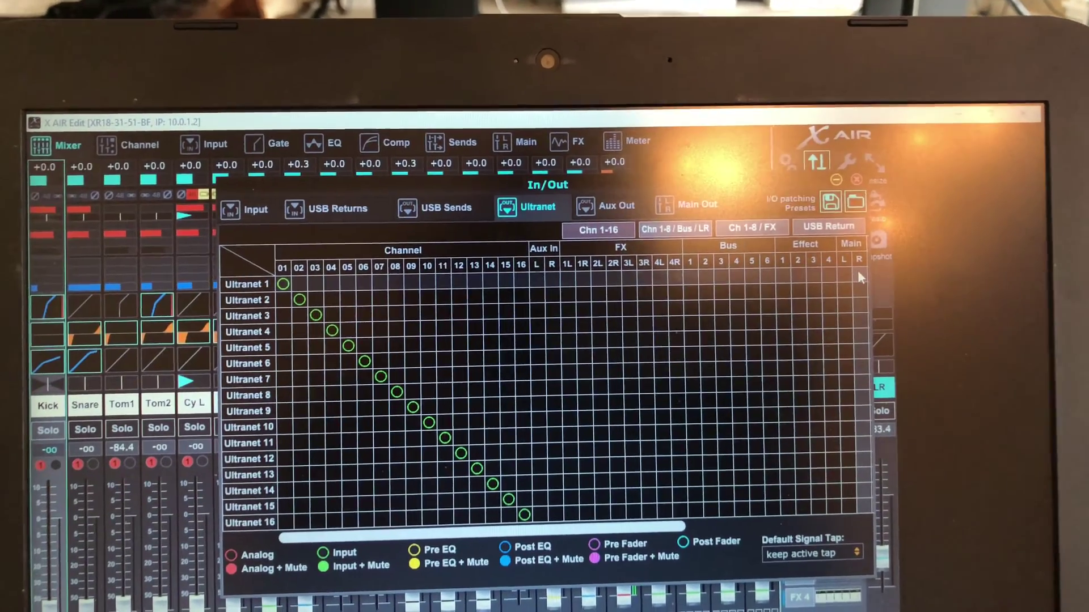
Try Main R on Ultranet 1 and Main L on Ultranet 2, then restore channels 01 and 02.
left_click(855, 287)
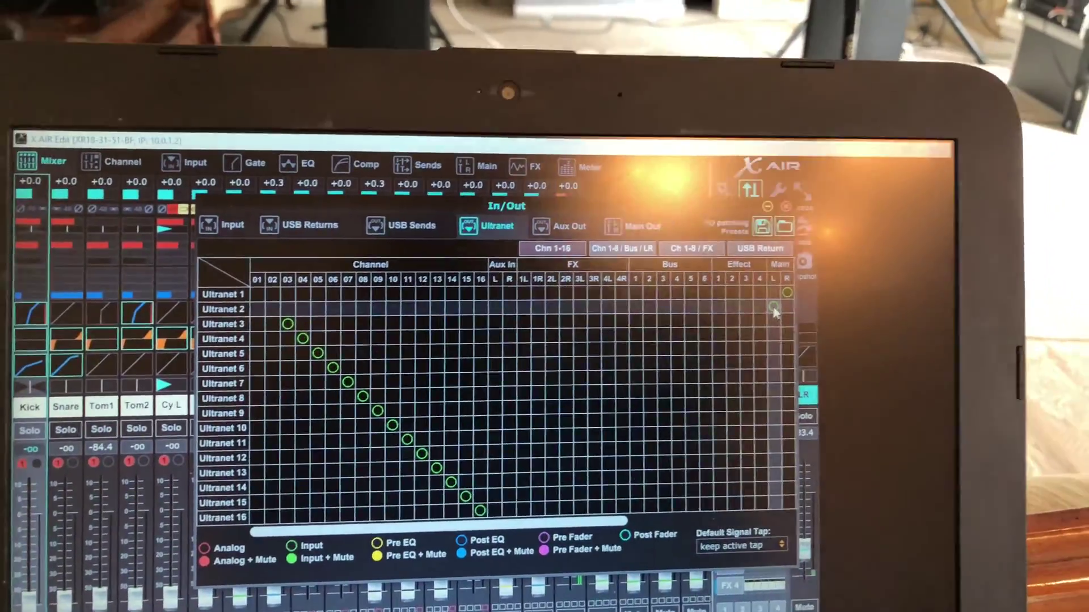
left_click(774, 309)
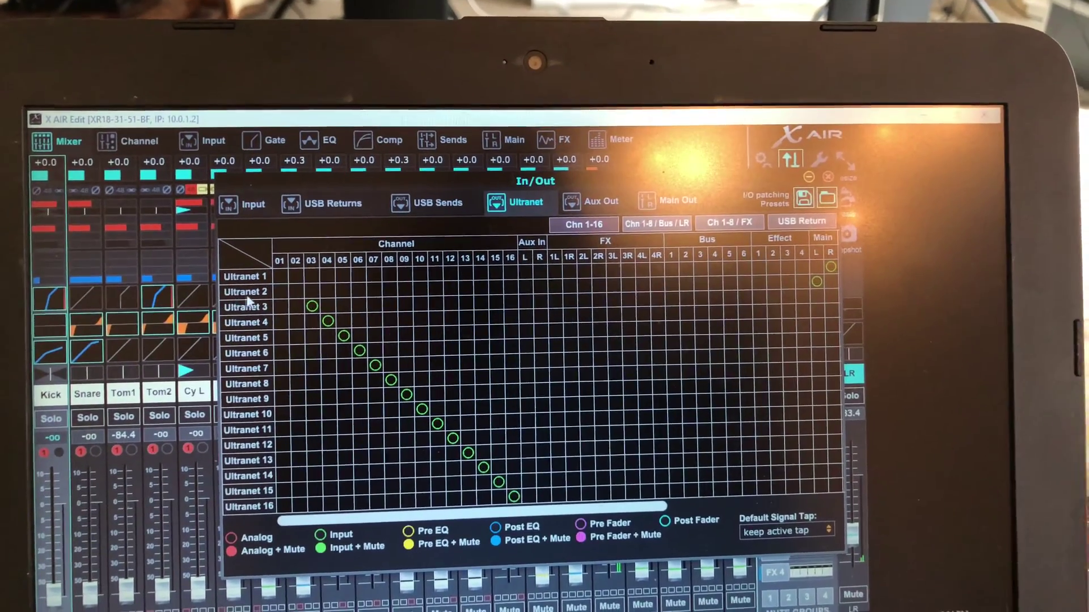
left_click(298, 275)
left_click(303, 295)
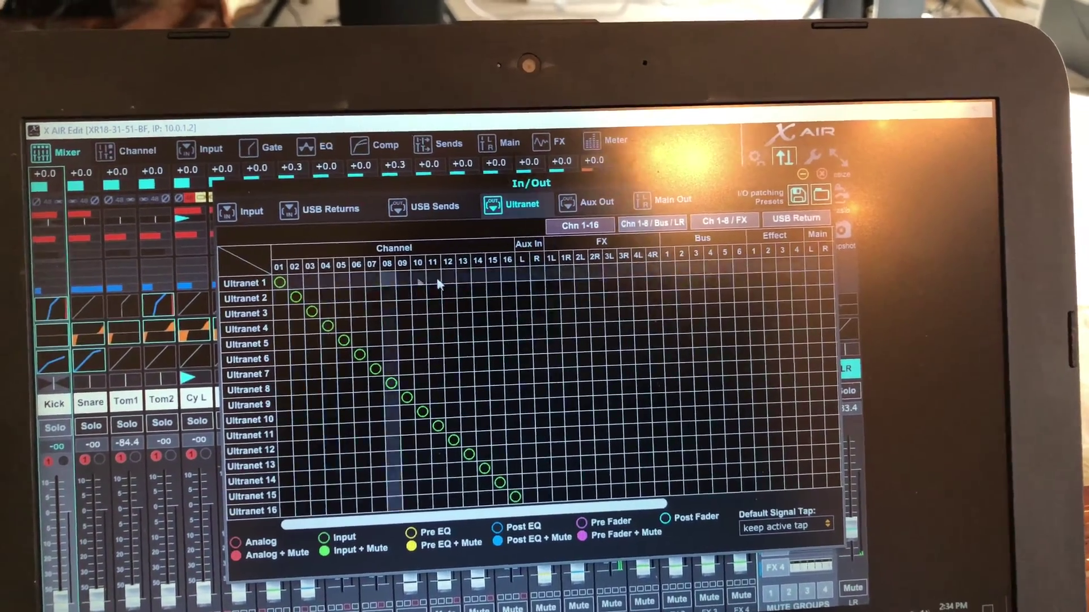
Route Main L to Ultranet 1, briefly switching to Main R and back.
left_click(829, 279)
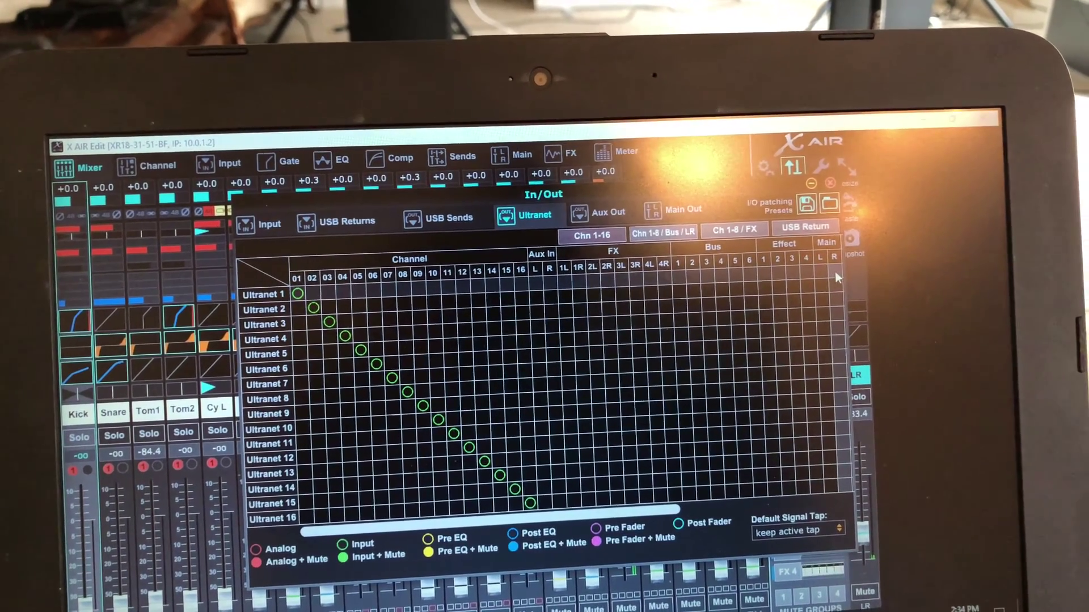
left_click(836, 268)
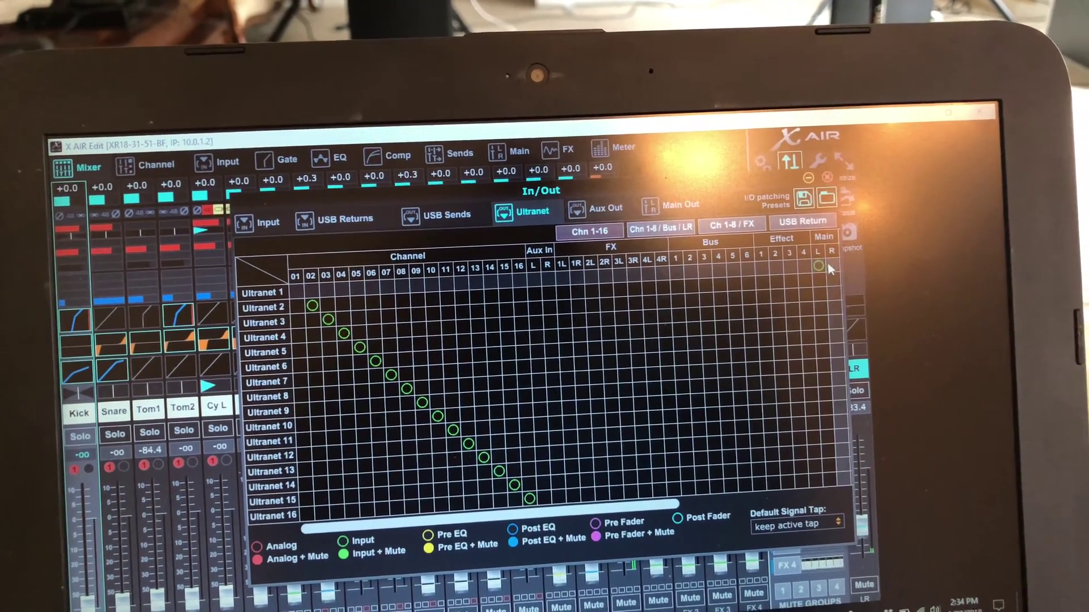
left_click(830, 264)
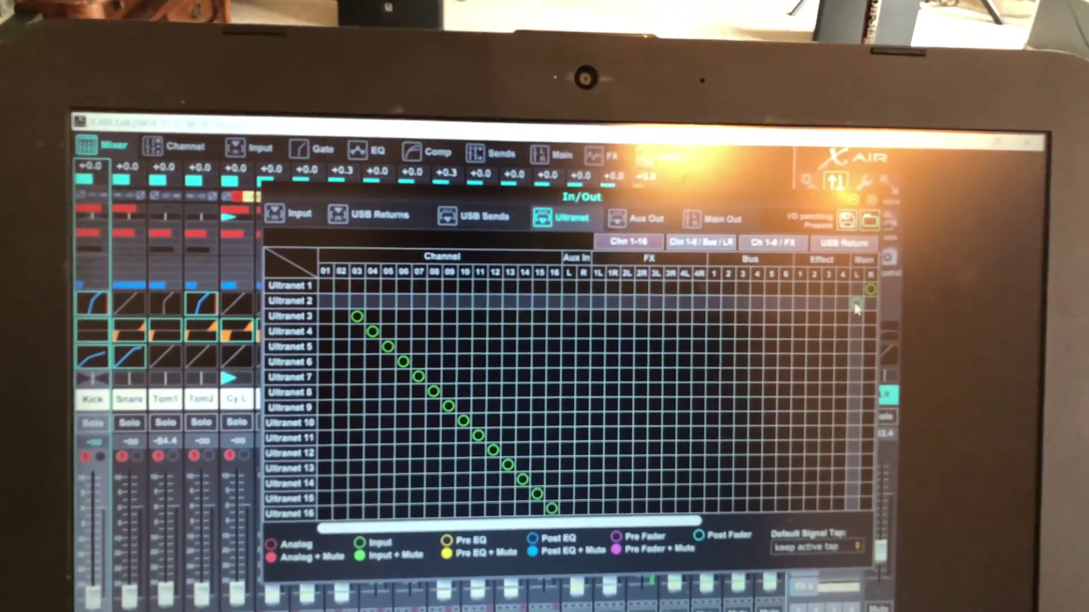
Reassign Ultranet 1 and 2 between Main L, Main R and channels 01–02.
left_click(856, 304)
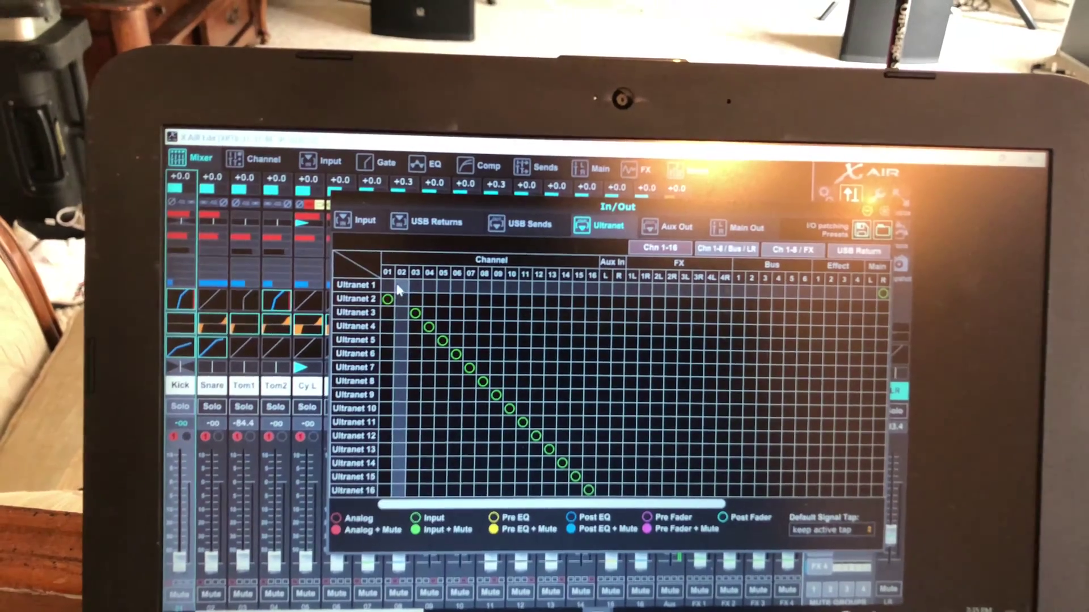
left_click(393, 284)
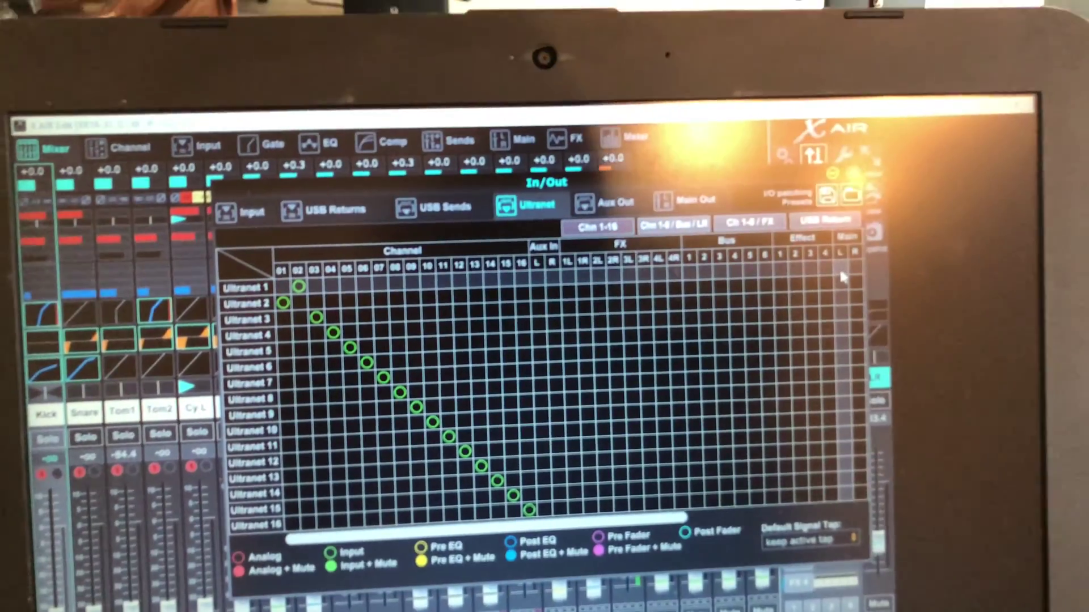
left_click(781, 359)
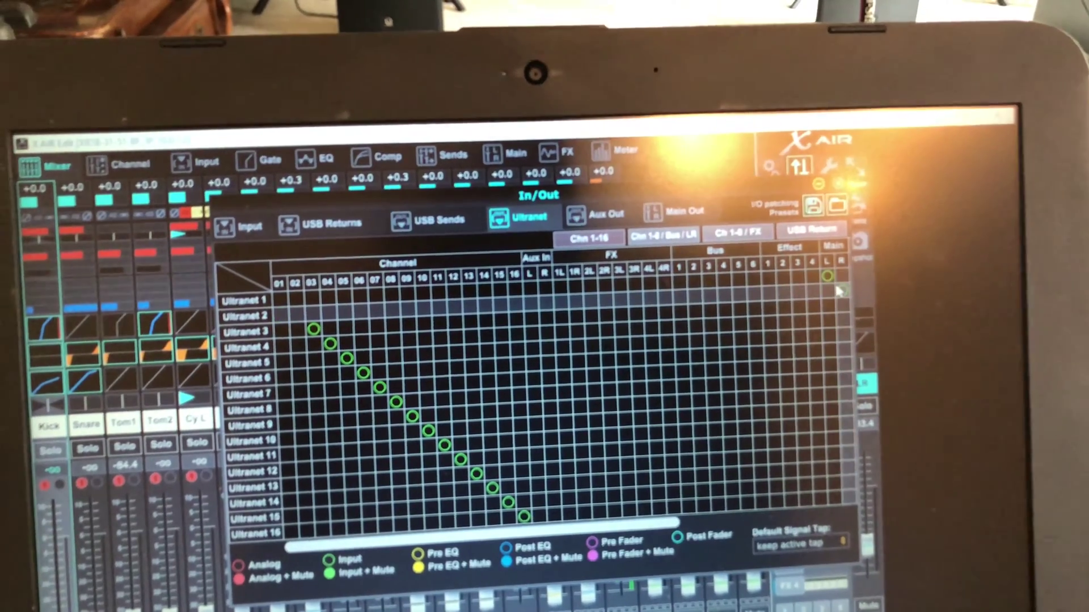
left_click(278, 303)
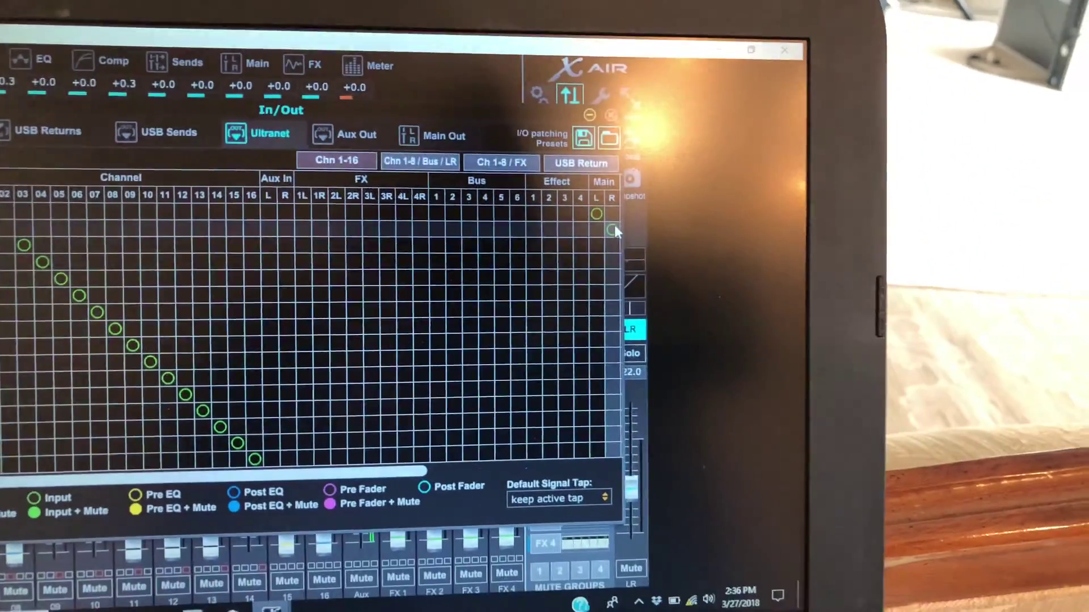
Show the signal-tap menu for the Main L/R routing, with Input as the current tap.
right_click(672, 300)
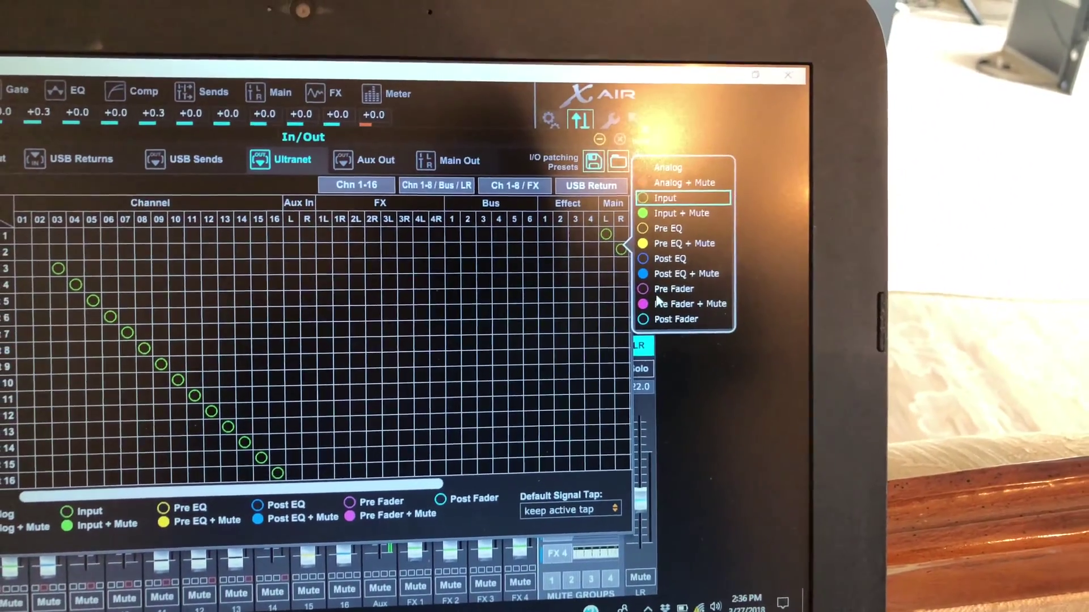